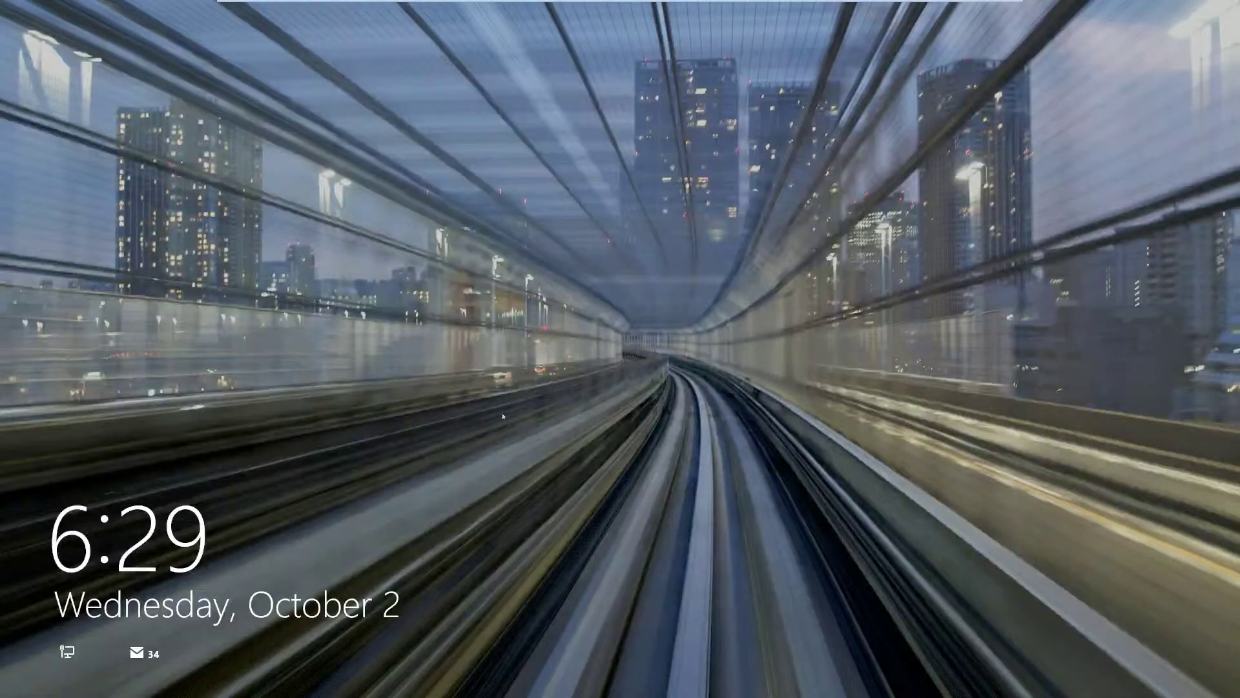
Dismiss the Windows 8.1 lock screen and sign in with the password
key("space")
type("*******")
key("Return")
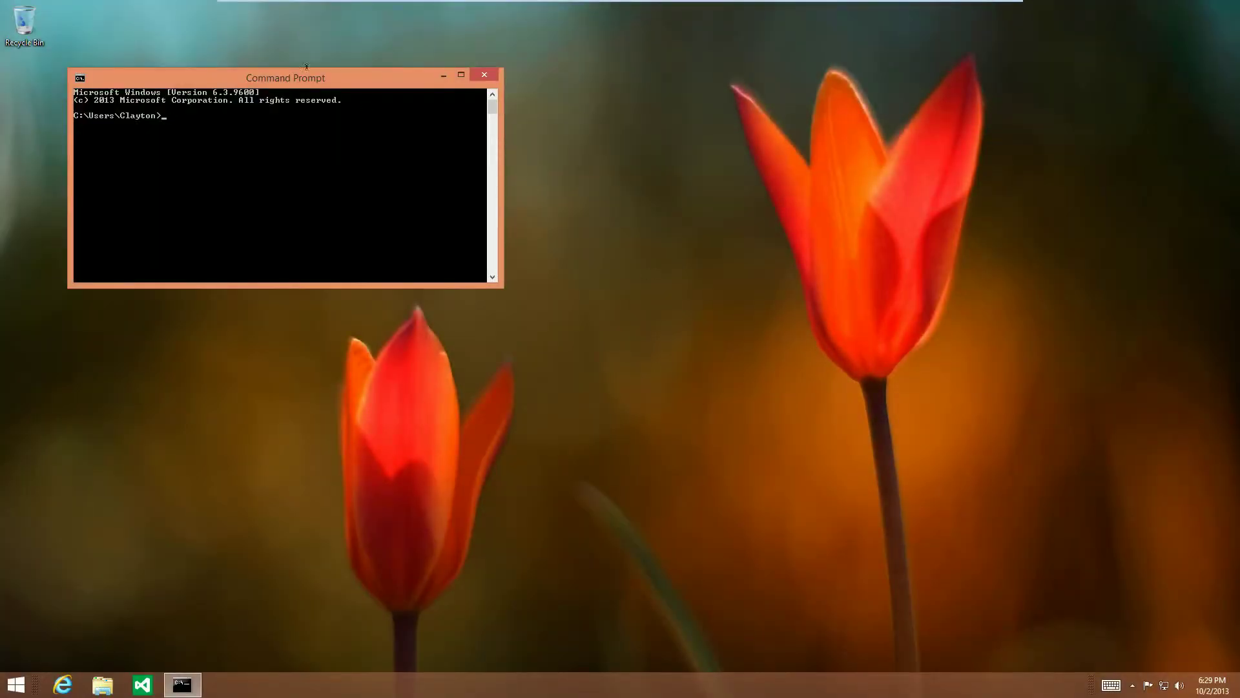
Center the Command Prompt window and install git v1.8.4 with 'cinst git'
left_click_drag(309, 77, 575, 133)
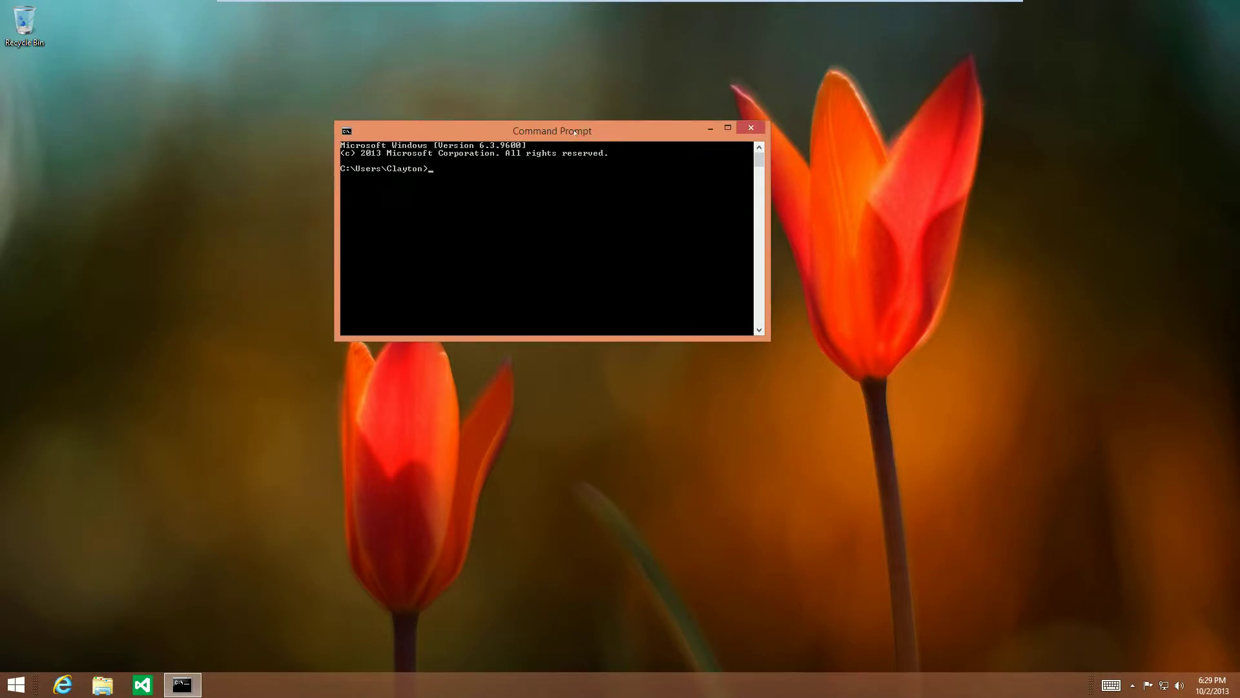
type("cinst")
type(" git")
key("Return")
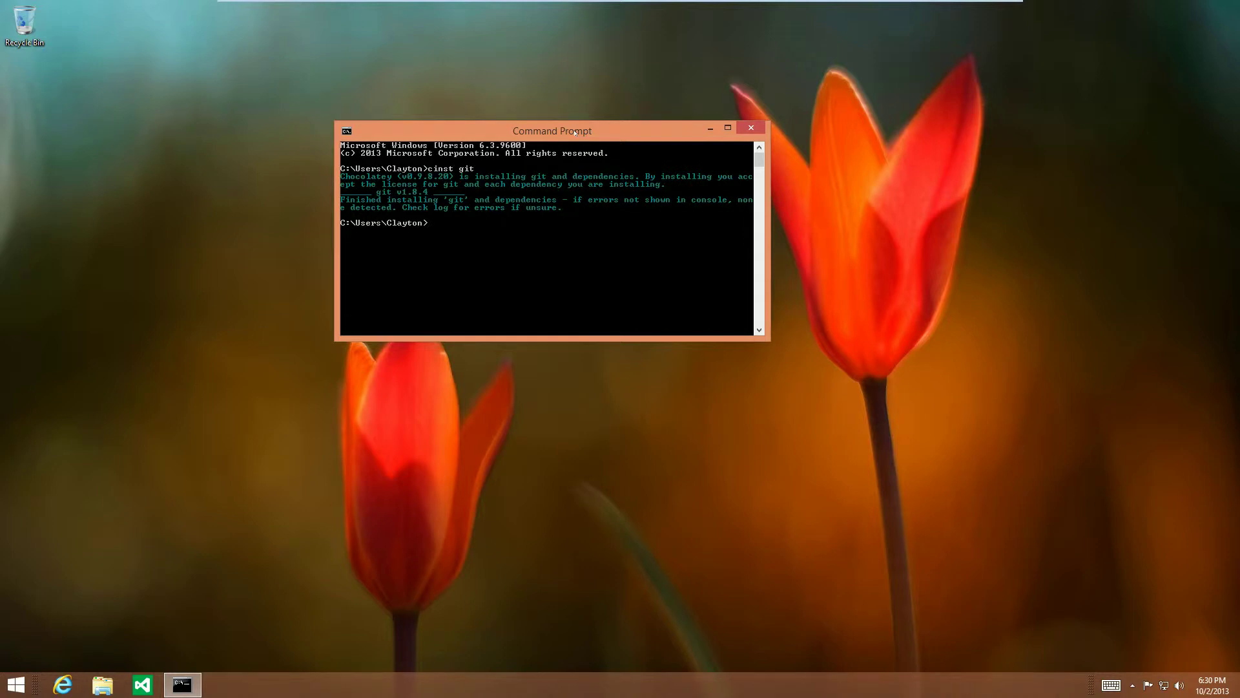
type("xit")
Close the console with 'exit' and bring up the Start screen
key("Return")
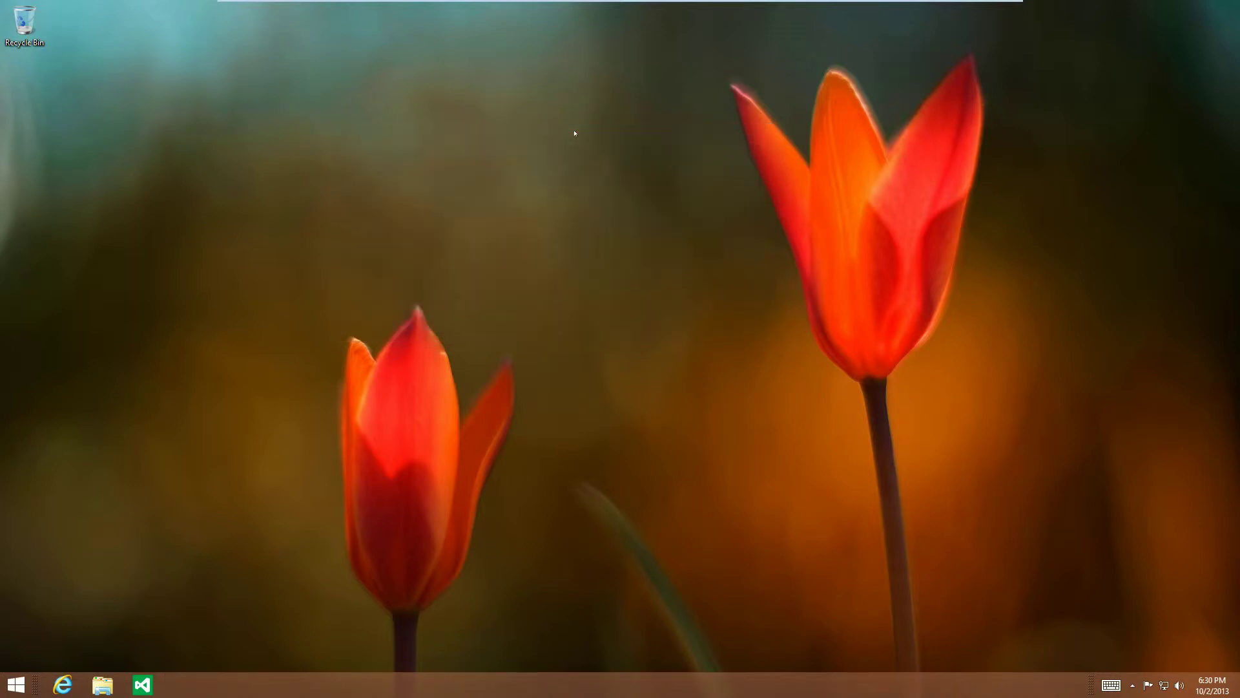
key("super")
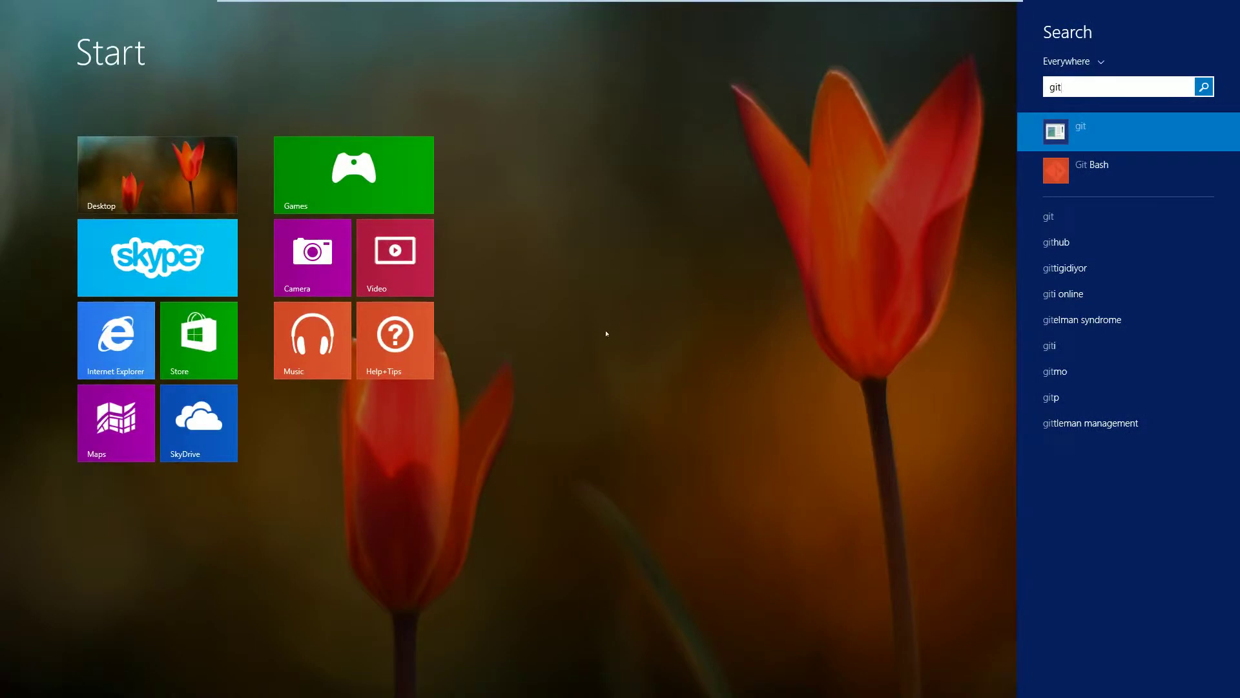
Pin the Git Bash search result for 'git' to Start
right_click(1082, 172)
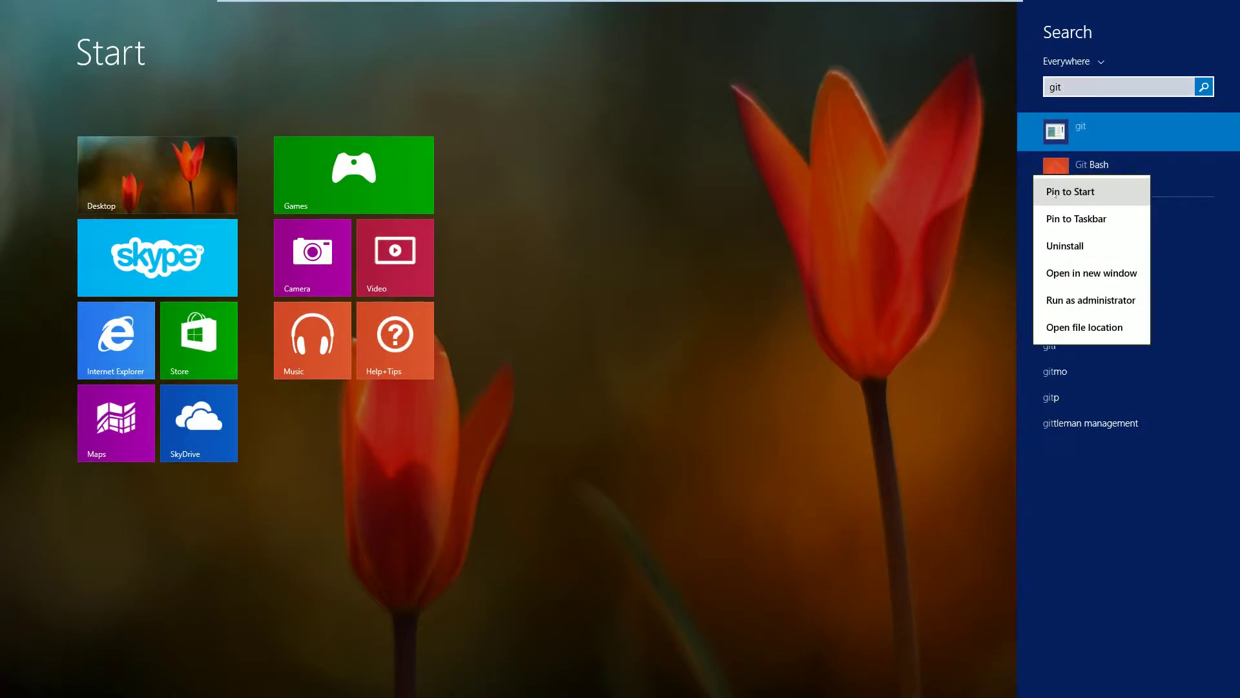
left_click(1055, 195)
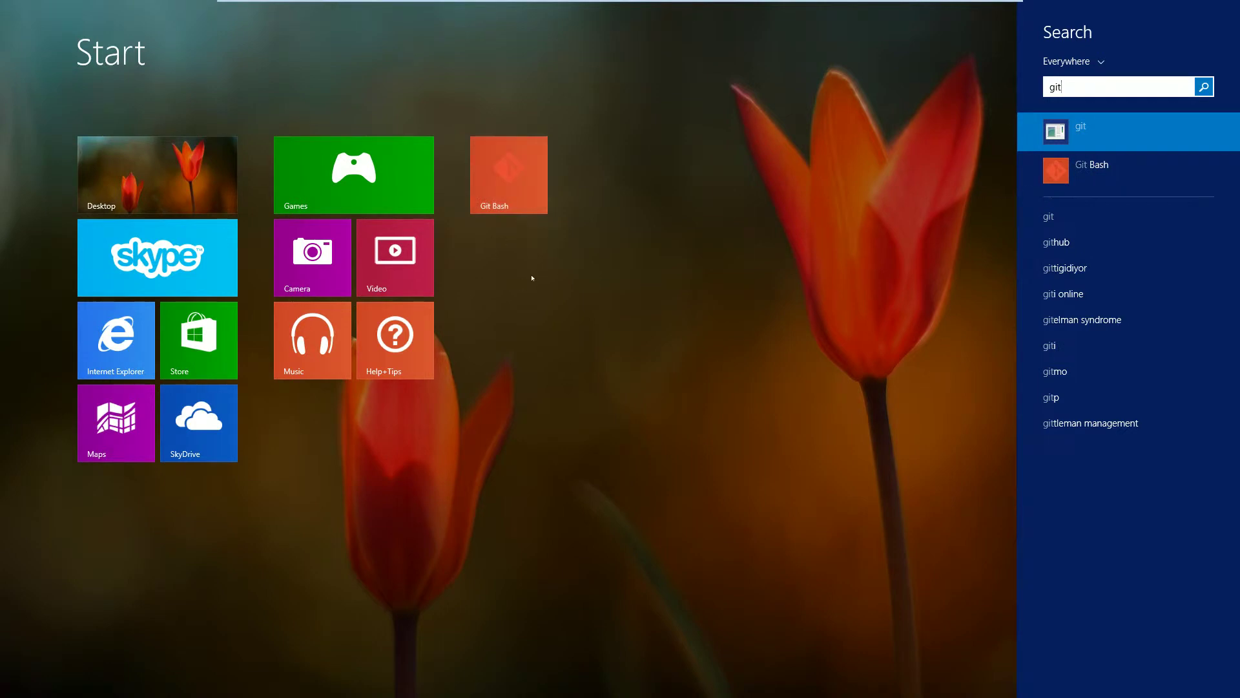
Launch Git Bash from its tile and center its window on the desktop
left_click(509, 174)
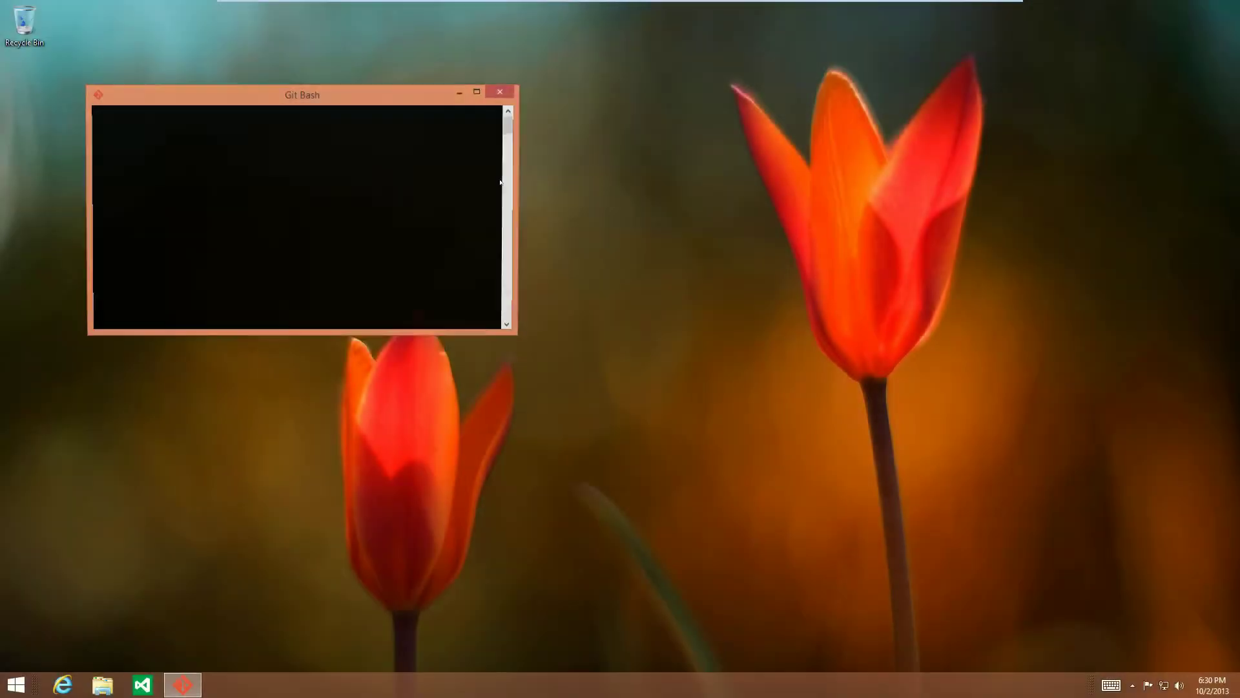
left_click_drag(272, 95, 438, 122)
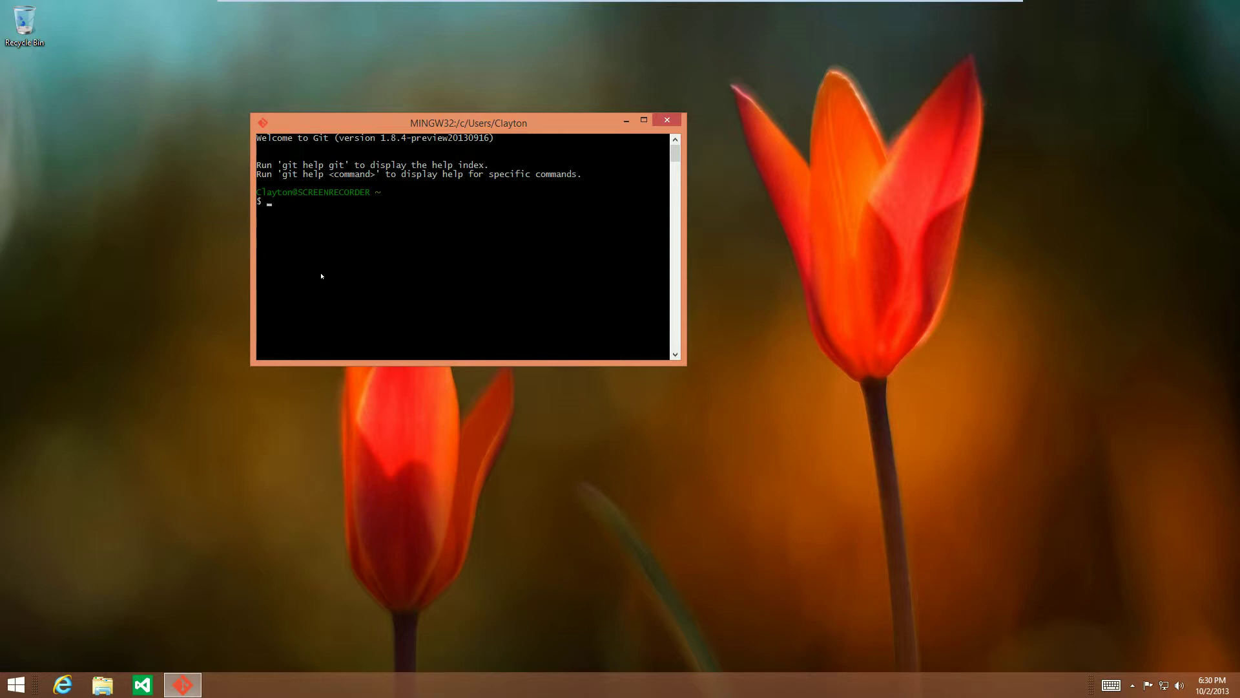
type("git")
type(" add")
Erase the unrun 'git add .' and start typing 'git commit'
key("BackSpace")
key("BackSpace")
key("BackSpace")
key("BackSpace")
key("BackSpace")
type("it ")
type("comm")
type("it")
Swap 'git commit' for 'git pull', then erase that for 'git push'
key("BackSpace")
key("BackSpace")
key("BackSpace")
type("g")
type("it pull")
key("BackSpace")
key("BackSpace")
key("BackSpace")
type("git")
type(" push")
Erase the unrun 'git push' and close the Git Bash window
key("BackSpace")
key("BackSpace")
key("BackSpace")
key("BackSpace")
key("BackSpace")
left_click(666, 121)
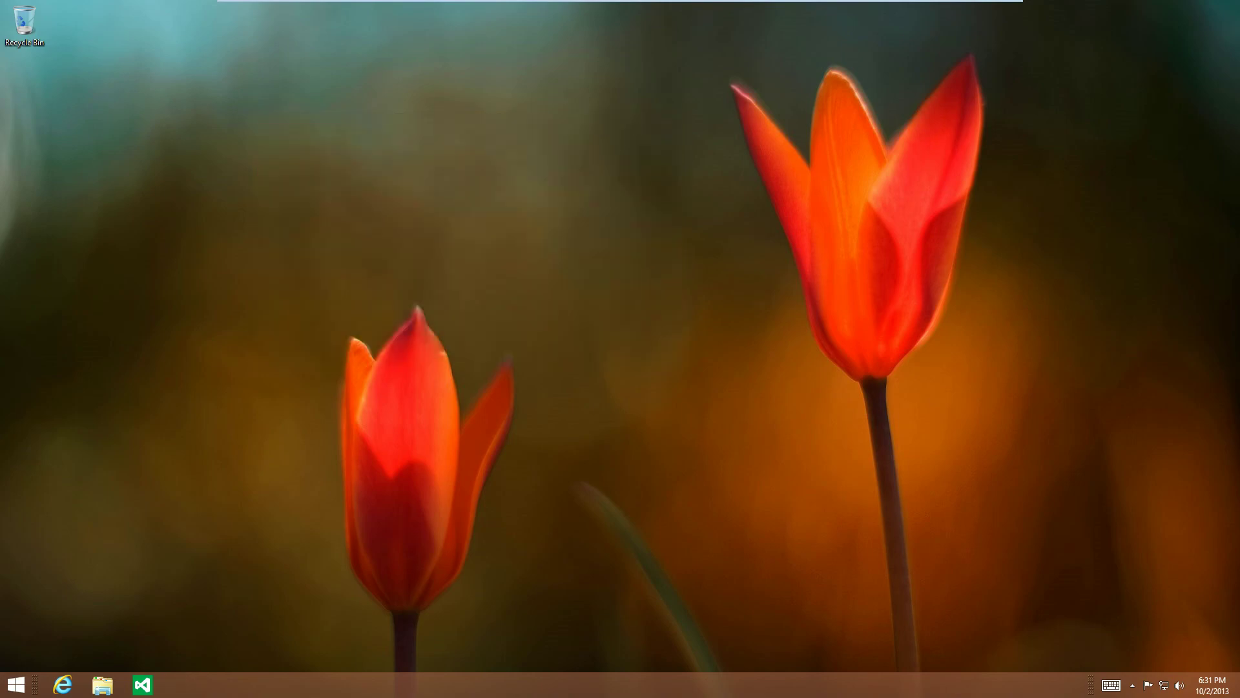